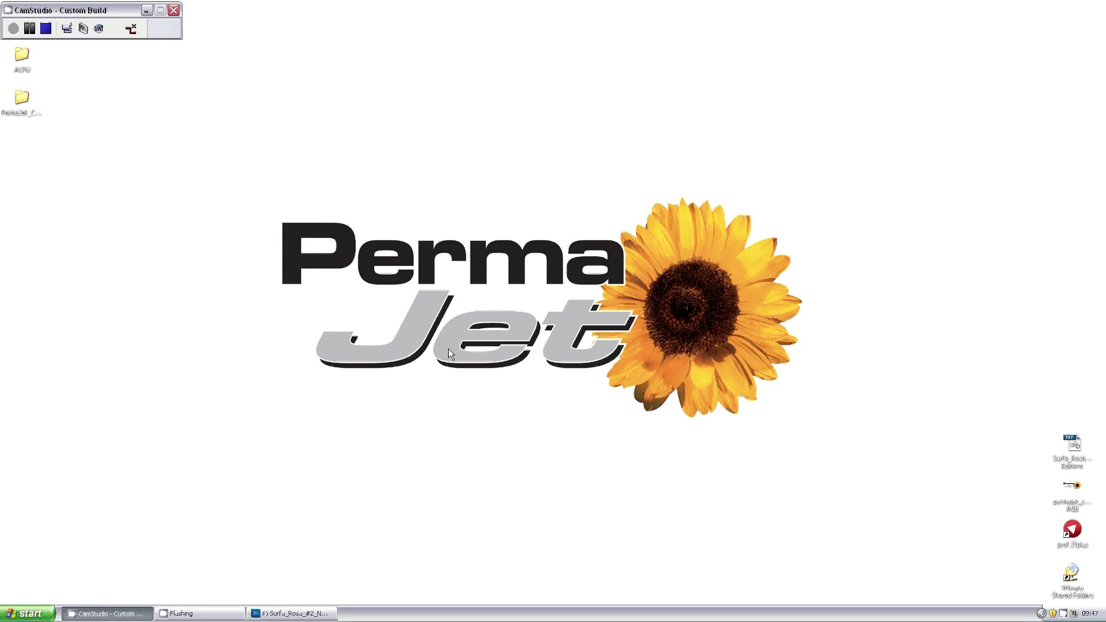
Bring the Photoshop window with the Surfa Rosa negative forward and open the File menu
{"action": "left_click", "coordinate": [285, 615]}
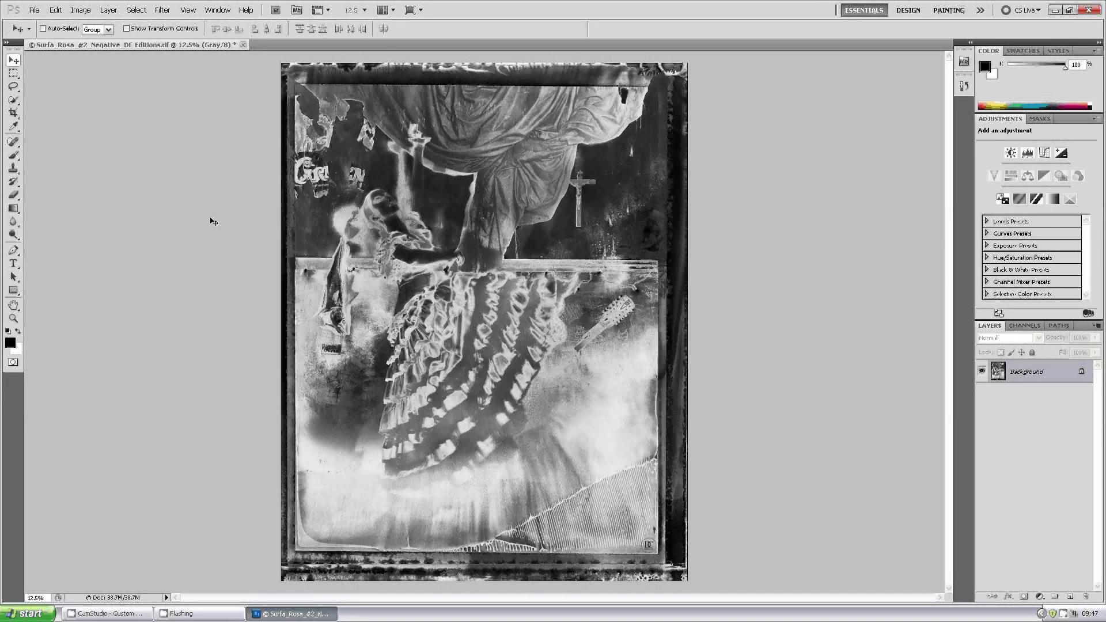
{"action": "left_click", "coordinate": [36, 10]}
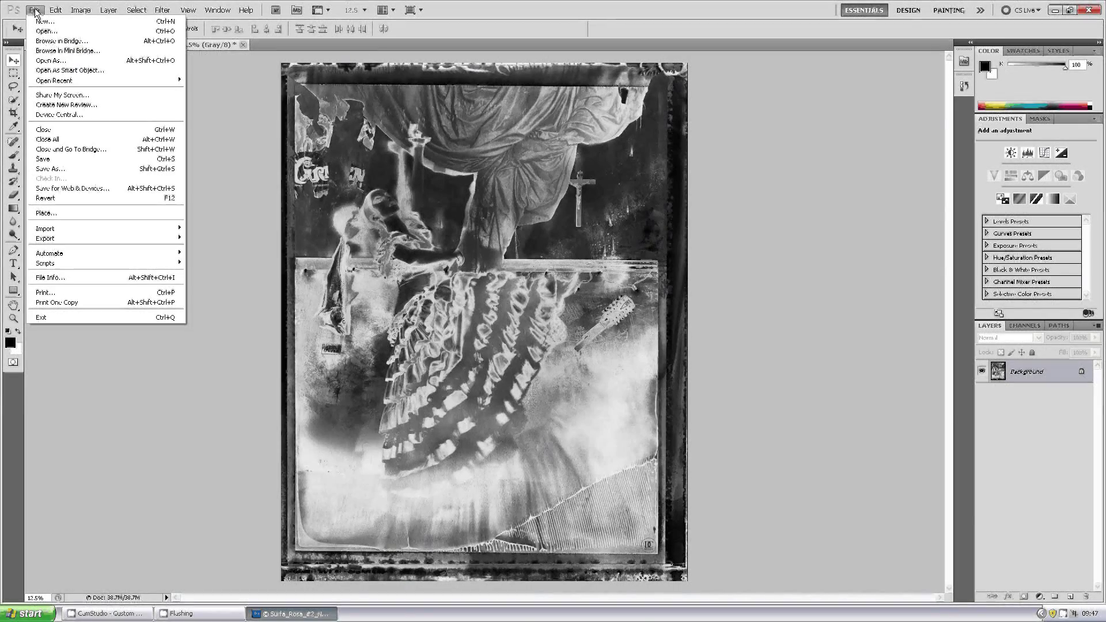
Open the Print dialog and set Color Handling to Printer Manages Colors
{"action": "left_click", "coordinate": [83, 293]}
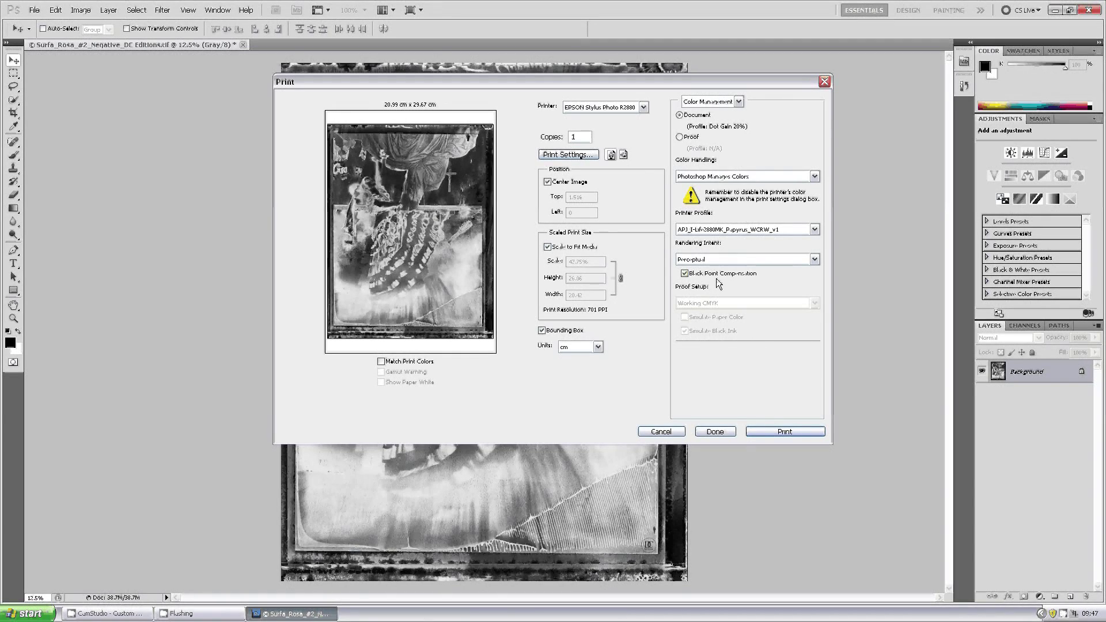
{"action": "left_click", "coordinate": [813, 177]}
{"action": "left_click", "coordinate": [758, 185]}
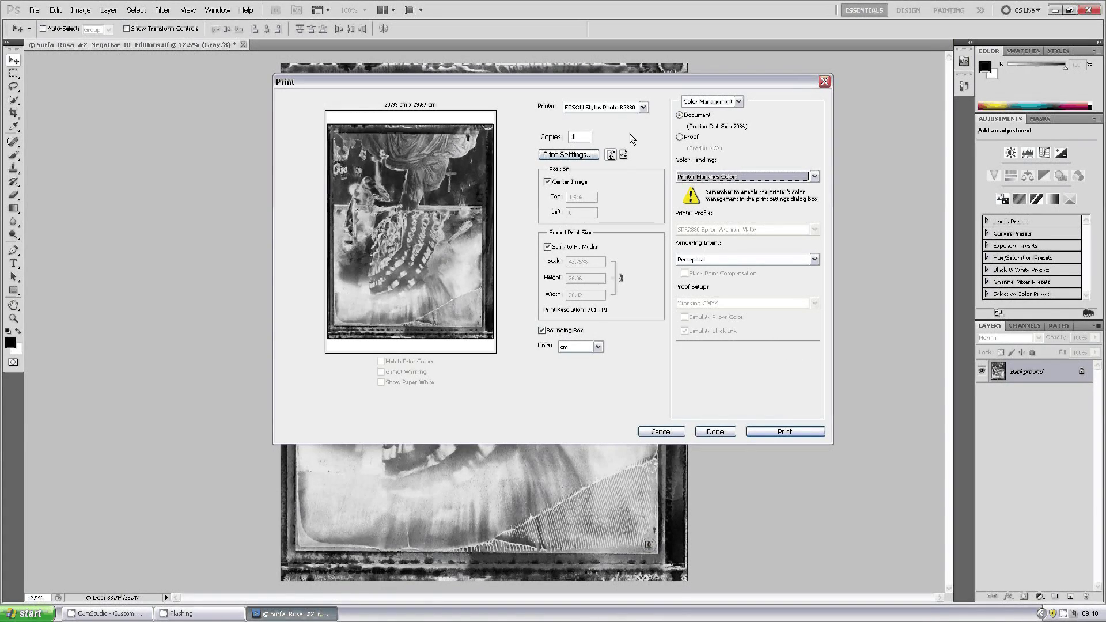
Open the Epson R2880 driver settings and set Color to Advanced B&W Photo
{"action": "left_click", "coordinate": [586, 159]}
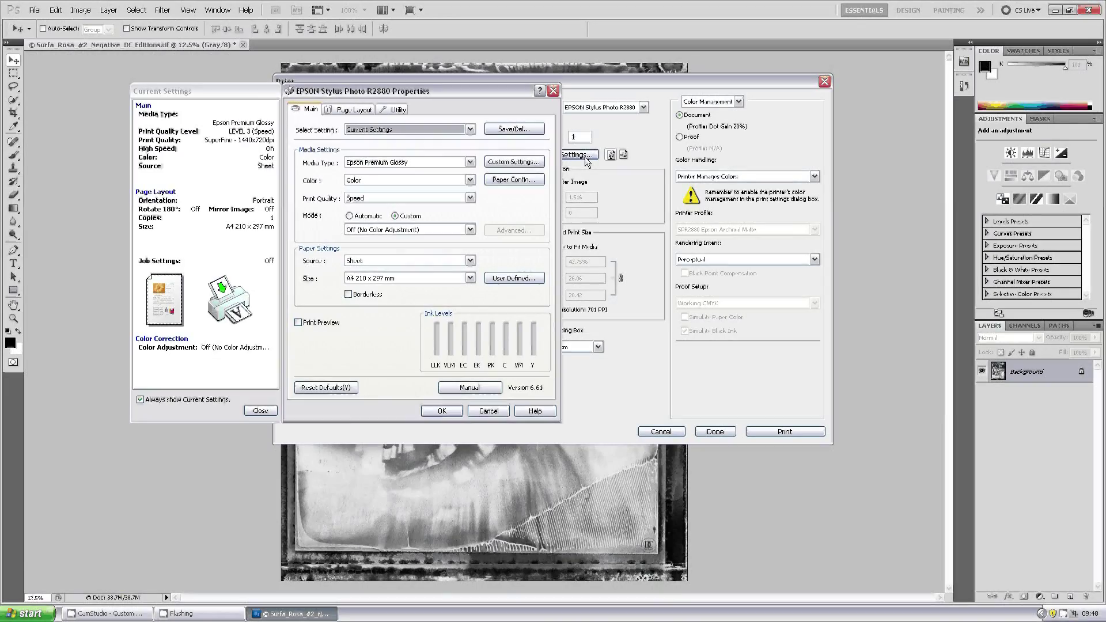
{"action": "left_click_drag", "start_coordinate": [426, 95], "coordinate": [654, 144]}
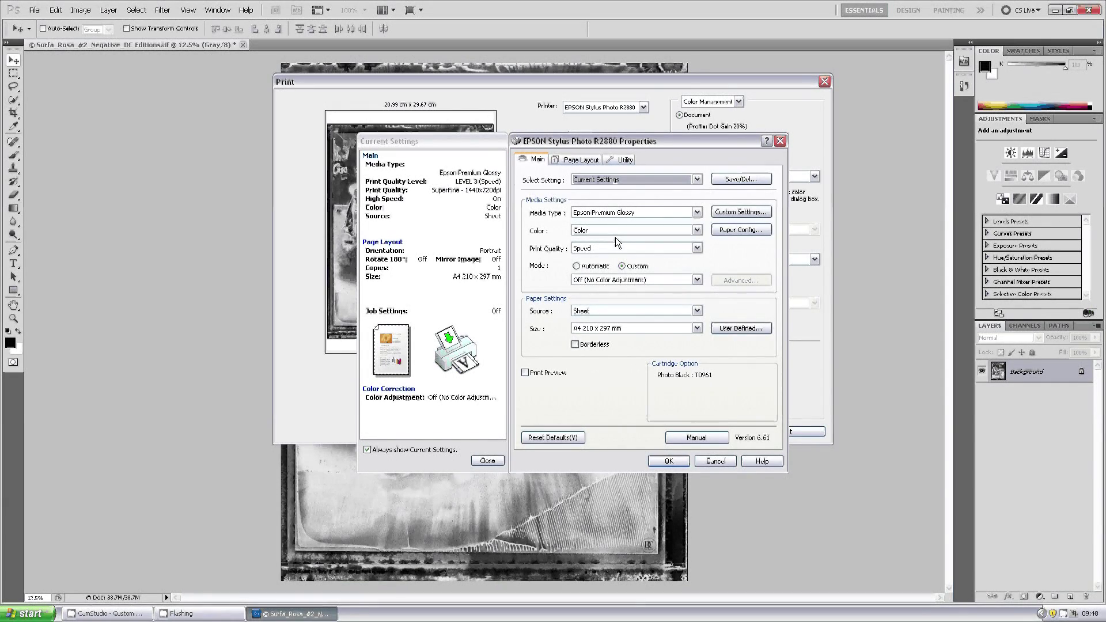
{"action": "left_click", "coordinate": [697, 230]}
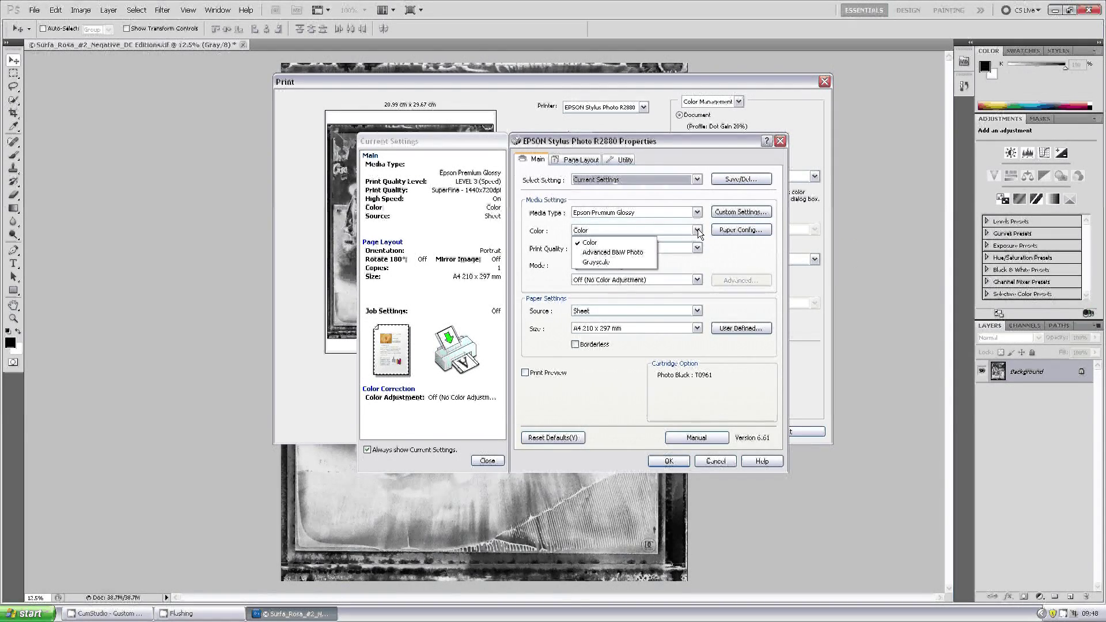
{"action": "left_click", "coordinate": [648, 252]}
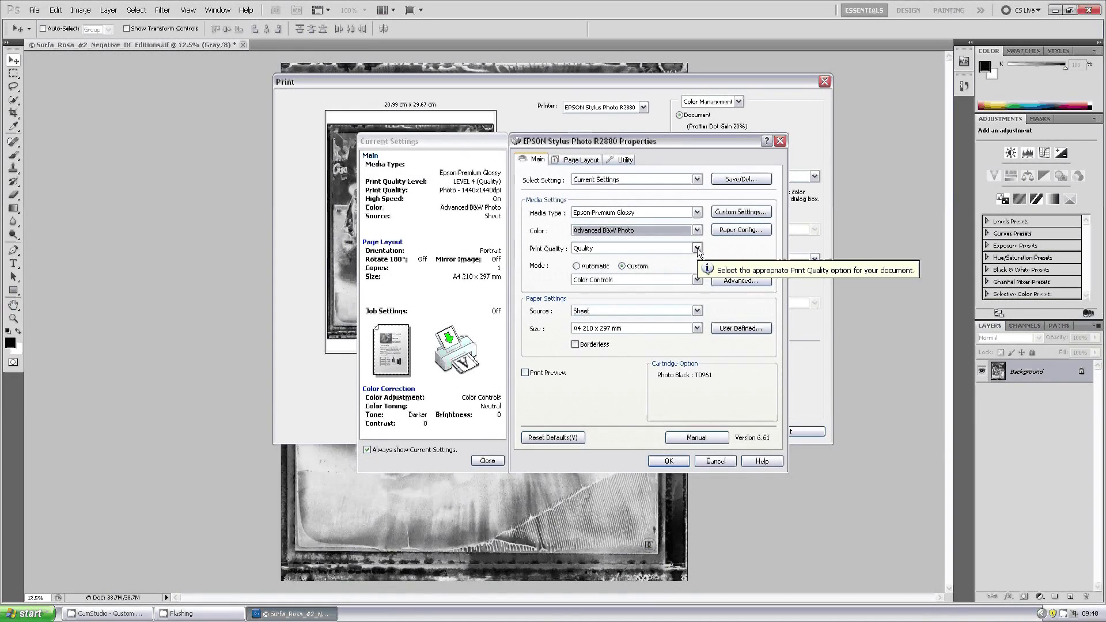
Set print quality to Quality Options at Level 4 with High Speed turned off
{"action": "left_click", "coordinate": [697, 247]}
{"action": "left_click", "coordinate": [667, 272]}
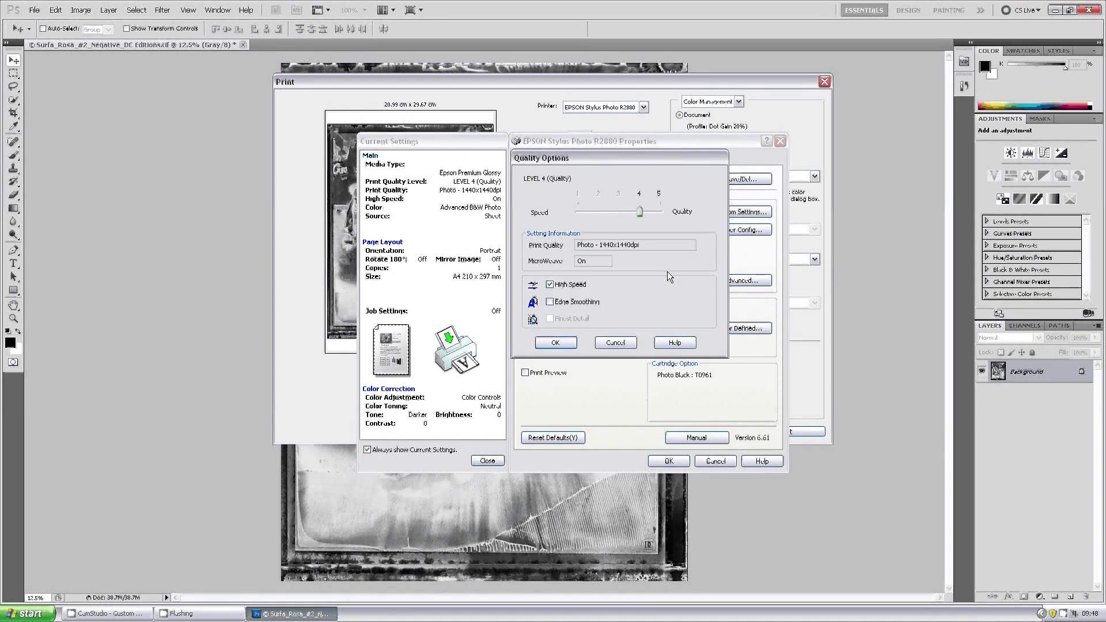
{"action": "left_click", "coordinate": [581, 291]}
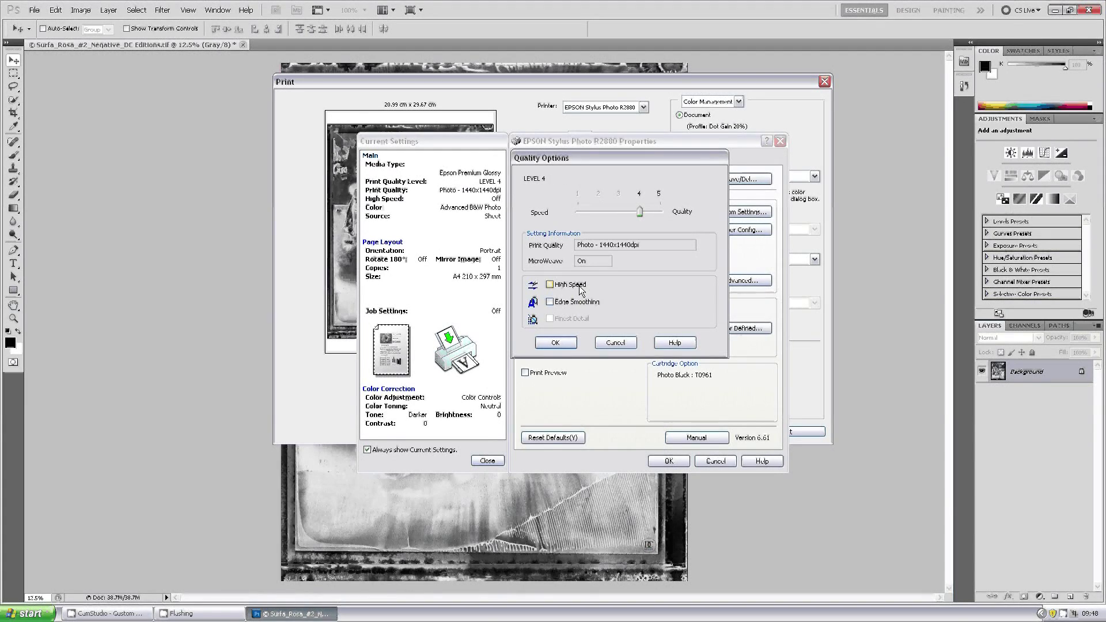
{"action": "left_click", "coordinate": [555, 343]}
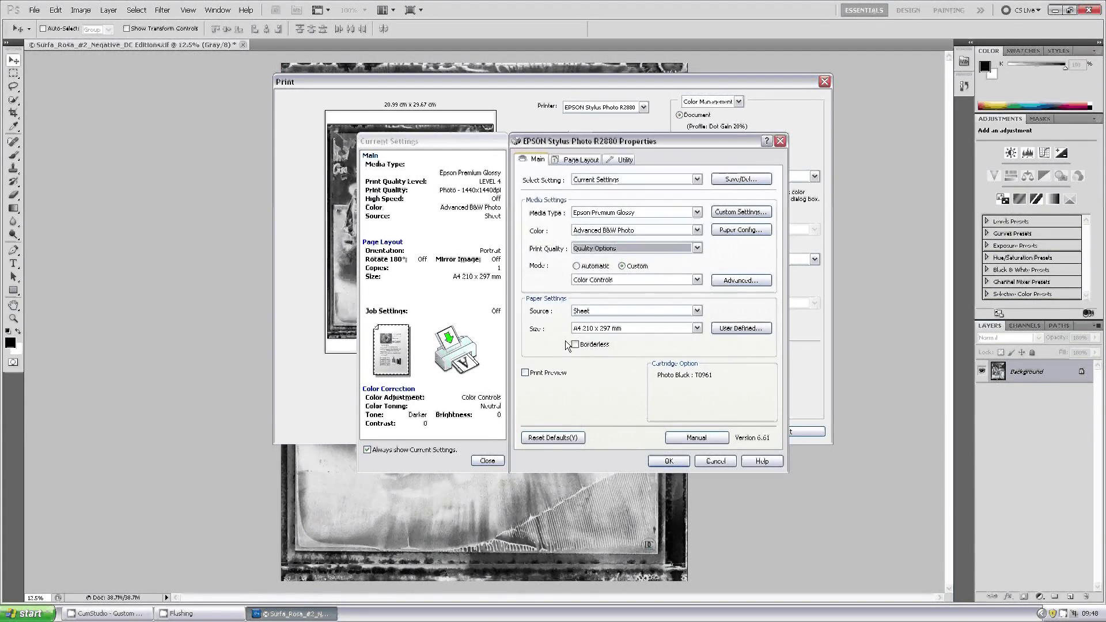
In Color Controls, leave toning at Neutral after trying Sepia, and set Tone to Darker
{"action": "left_click", "coordinate": [734, 281]}
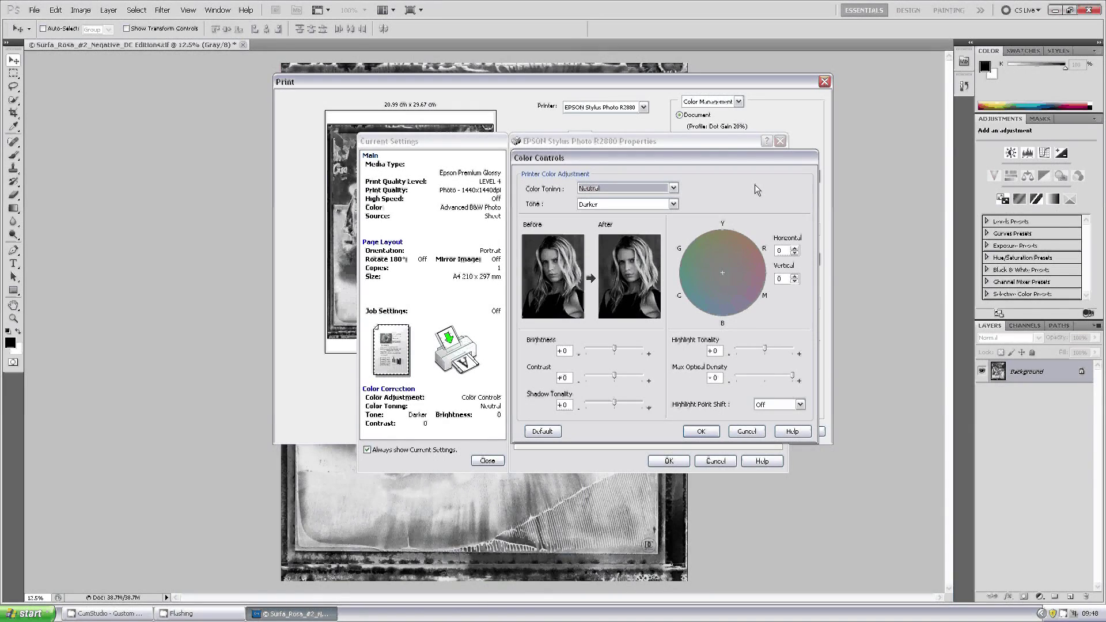
{"action": "left_click", "coordinate": [672, 189]}
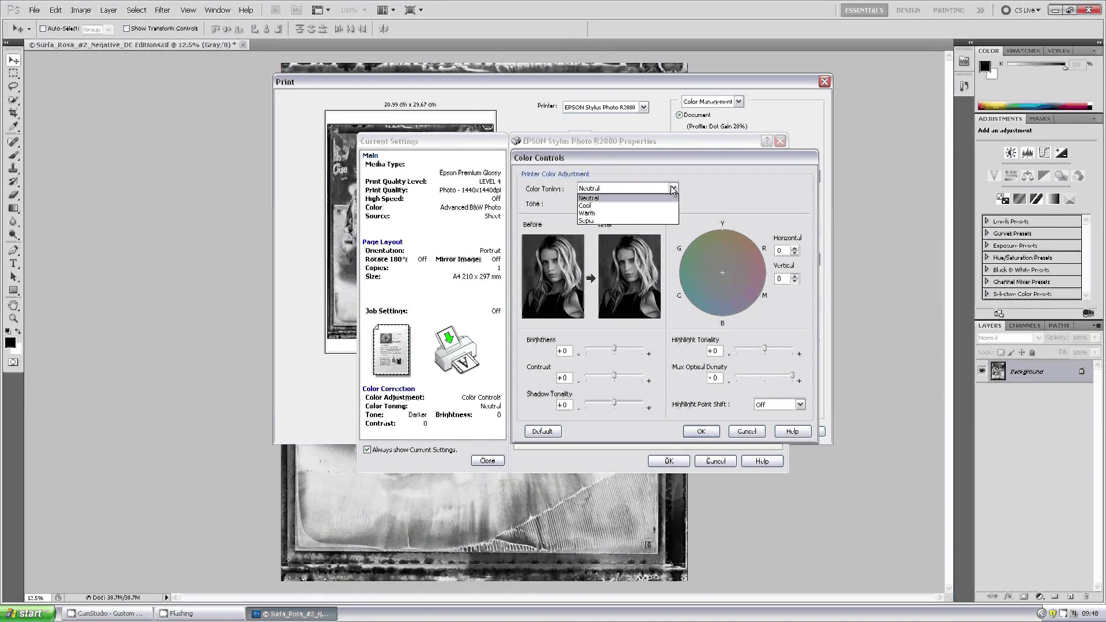
{"action": "left_click", "coordinate": [639, 220]}
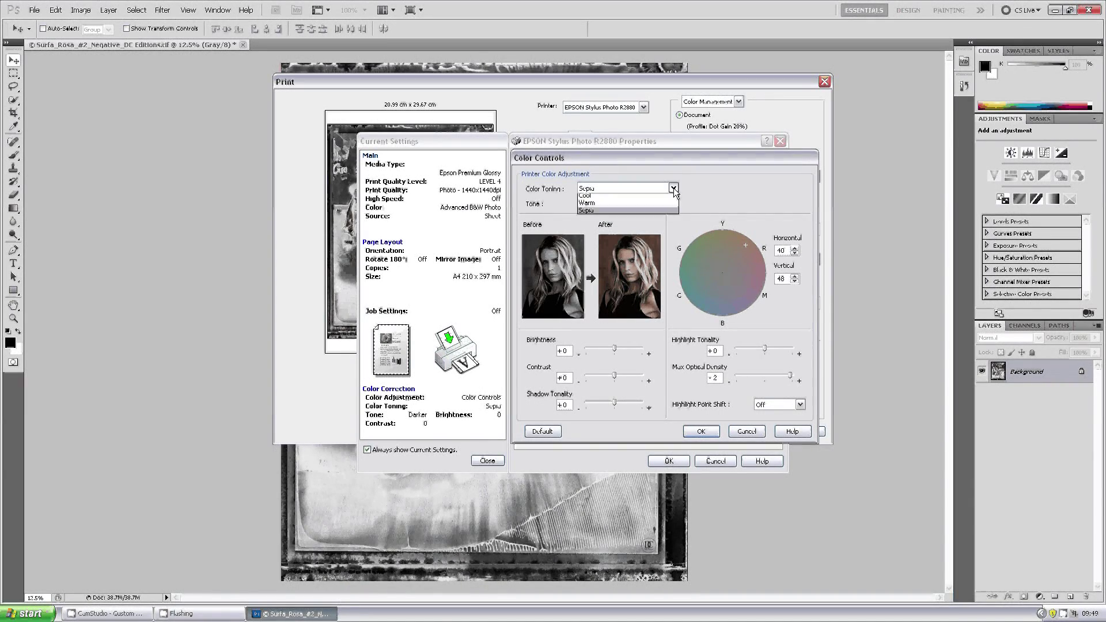
{"action": "left_click", "coordinate": [673, 188]}
{"action": "left_click", "coordinate": [651, 197]}
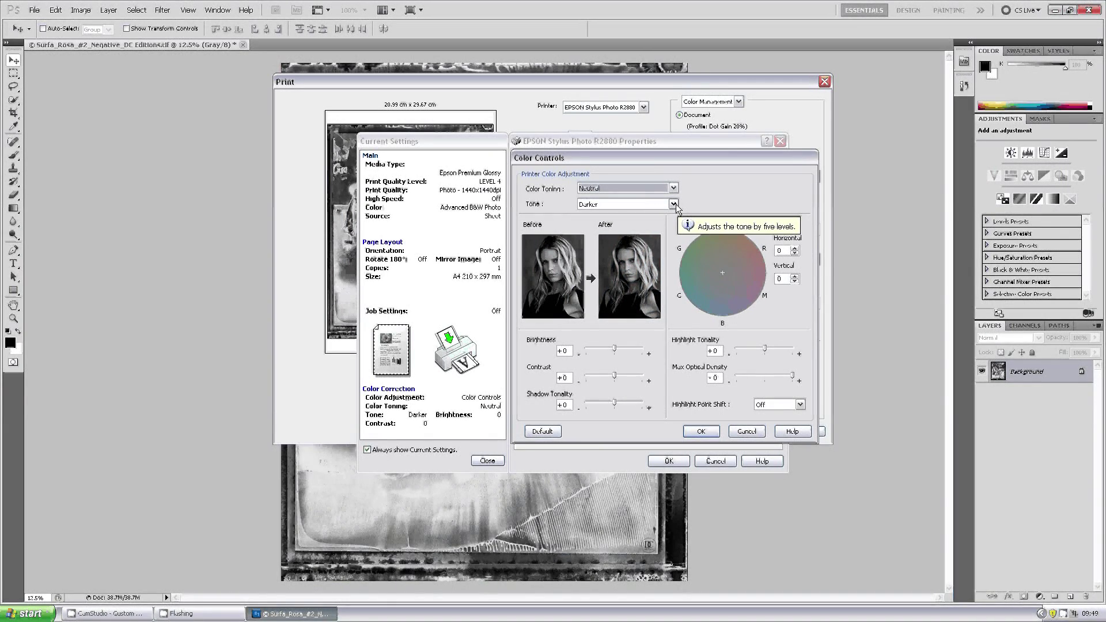
{"action": "left_click", "coordinate": [673, 205]}
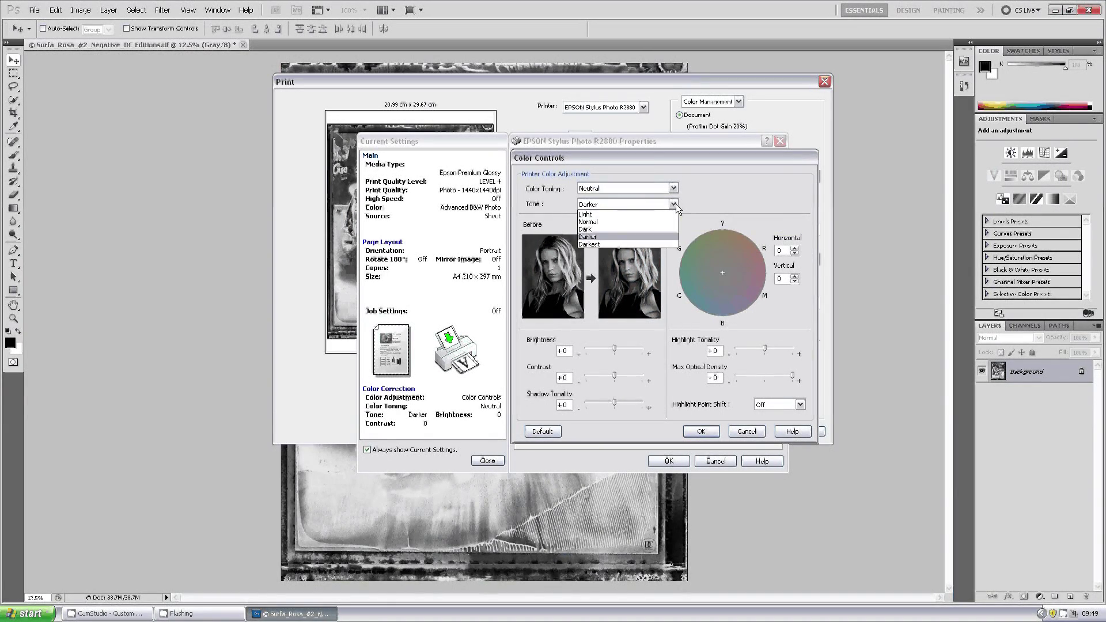
{"action": "left_click", "coordinate": [648, 221]}
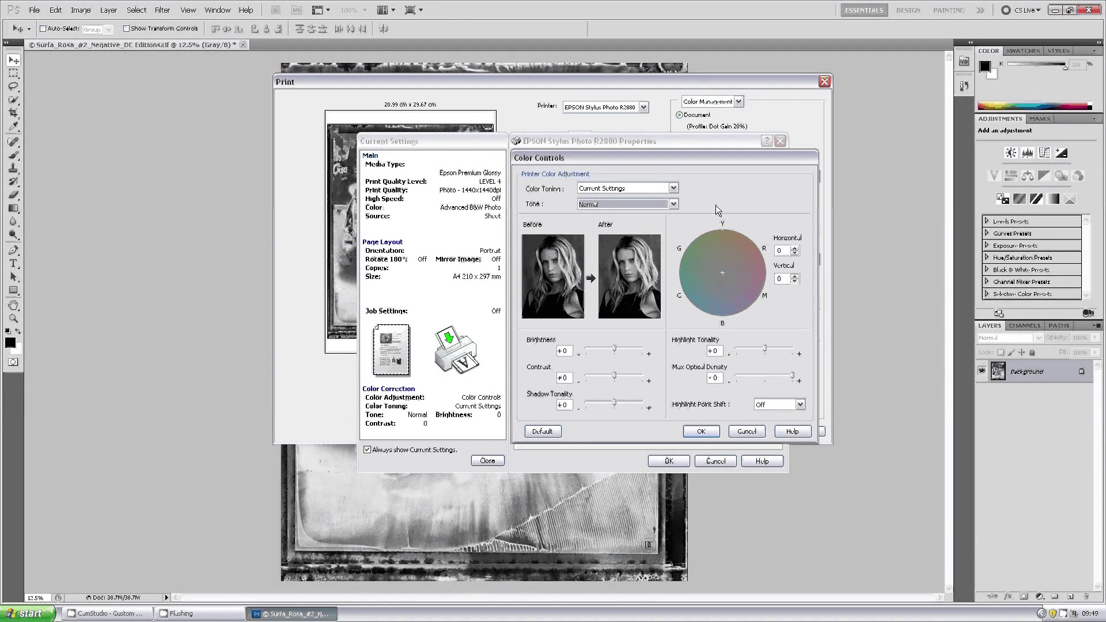
{"action": "left_click", "coordinate": [673, 204]}
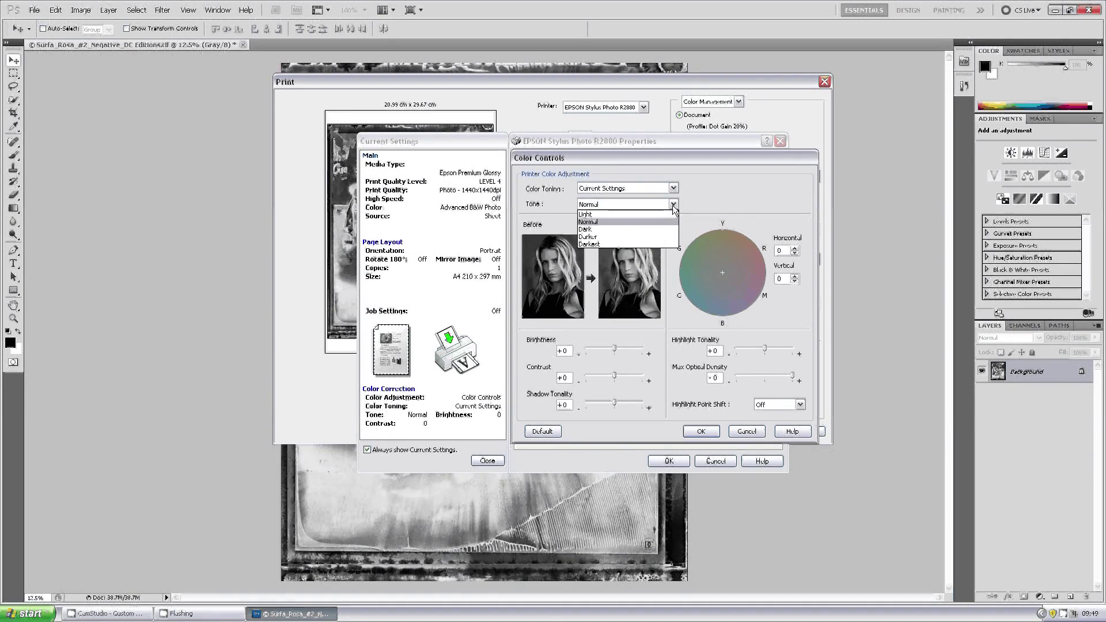
{"action": "left_click", "coordinate": [647, 236]}
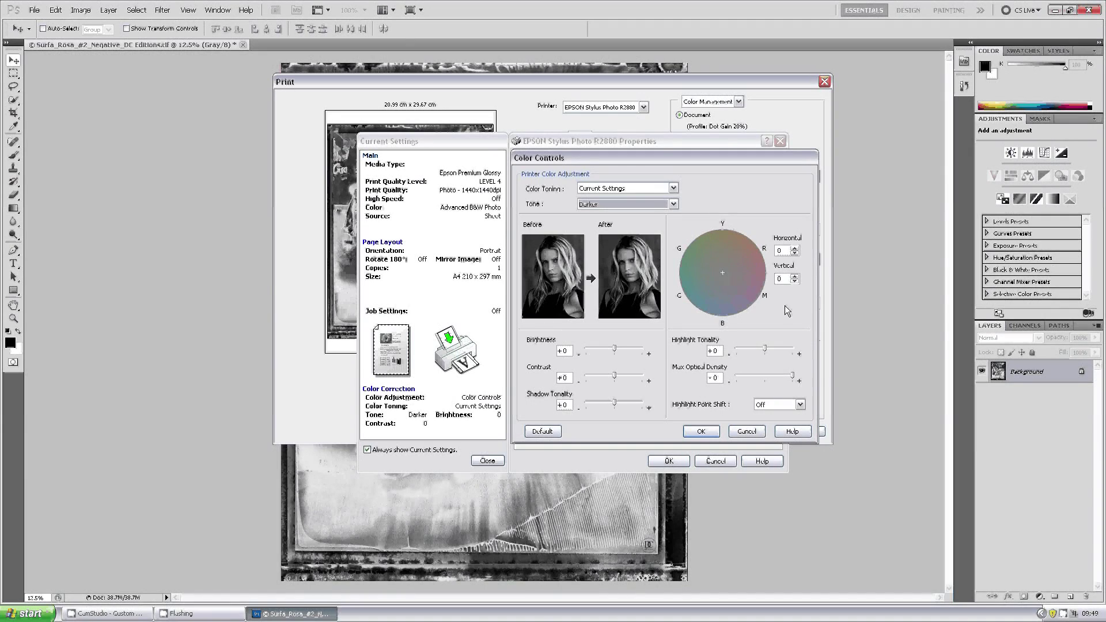
Fine-tune the tint to Horizontal -3, Vertical 8 with the spin arrows and colour wheel
{"action": "left_click", "coordinate": [795, 281]}
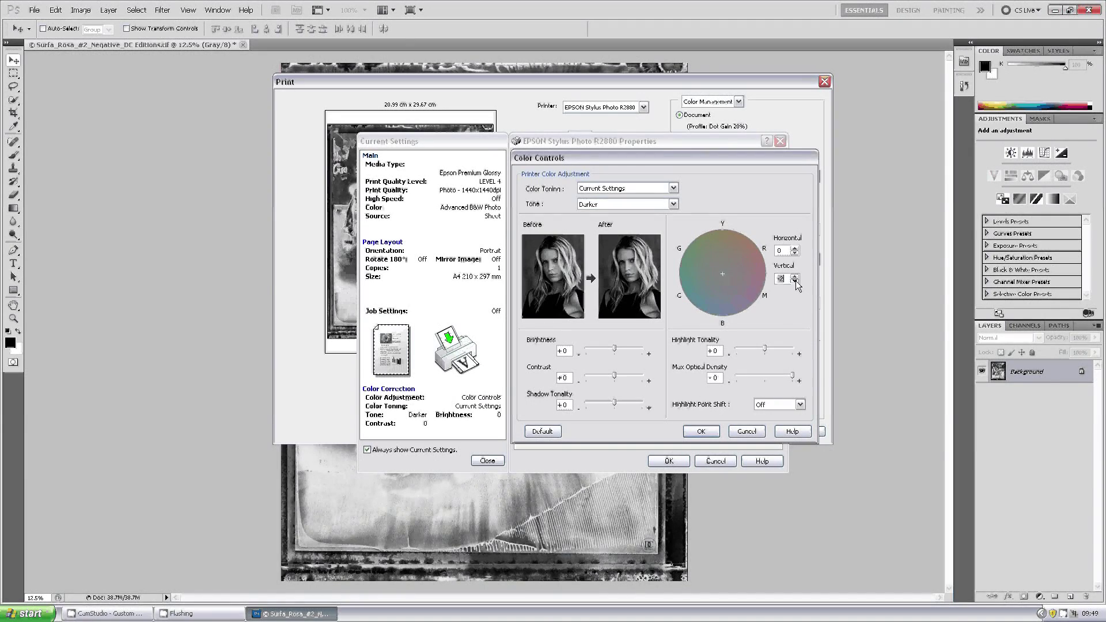
{"action": "left_click", "coordinate": [796, 276]}
{"action": "left_click", "coordinate": [795, 276]}
{"action": "left_click", "coordinate": [795, 282]}
{"action": "mouse_move", "coordinate": [727, 276]}
{"action": "left_mouse_down"}
{"action": "mouse_move", "coordinate": [693, 261]}
{"action": "mouse_move", "coordinate": [728, 262]}
{"action": "mouse_move", "coordinate": [724, 275]}
{"action": "left_mouse_up"}
{"action": "left_click", "coordinate": [794, 253]}
{"action": "left_click", "coordinate": [795, 276]}
{"action": "left_click", "coordinate": [707, 430]}
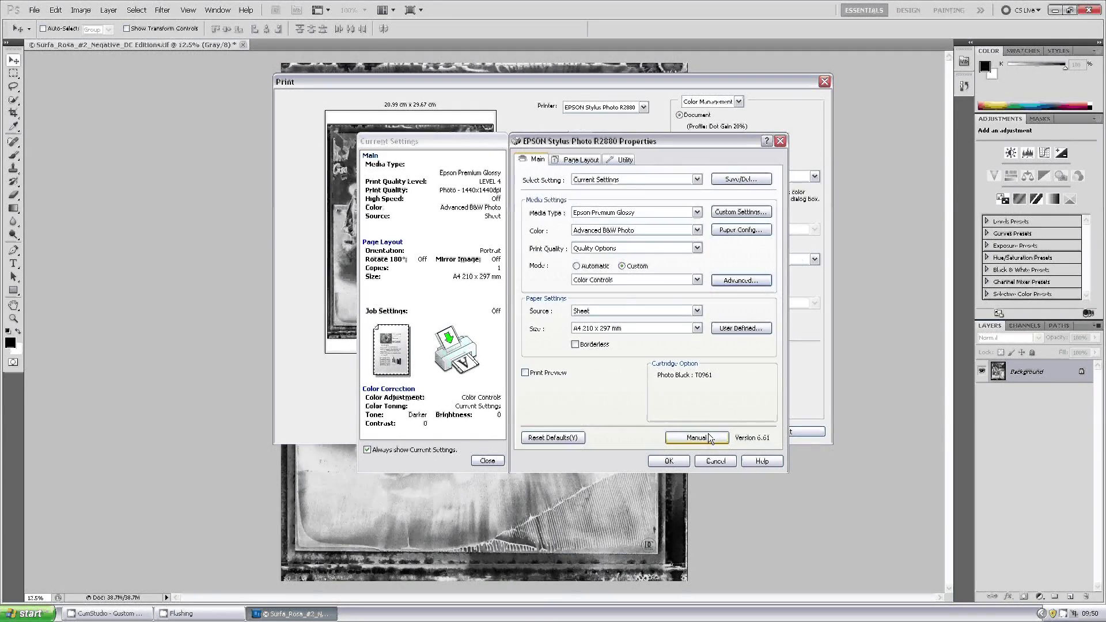